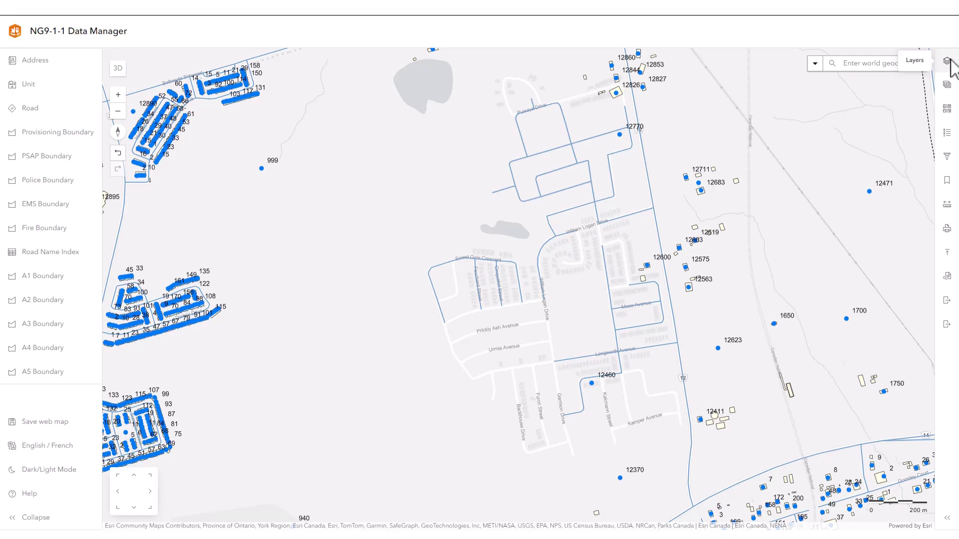
- Add the York Source Image WGS 3 tile layer from My organization to the map
{"action": "left_click", "coordinate": [948, 62]}
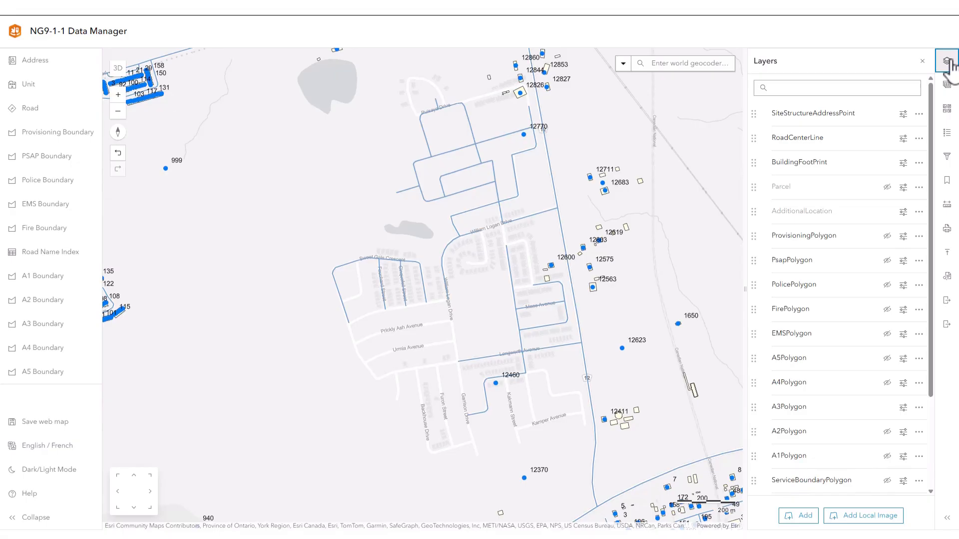
{"action": "left_click", "coordinate": [805, 517]}
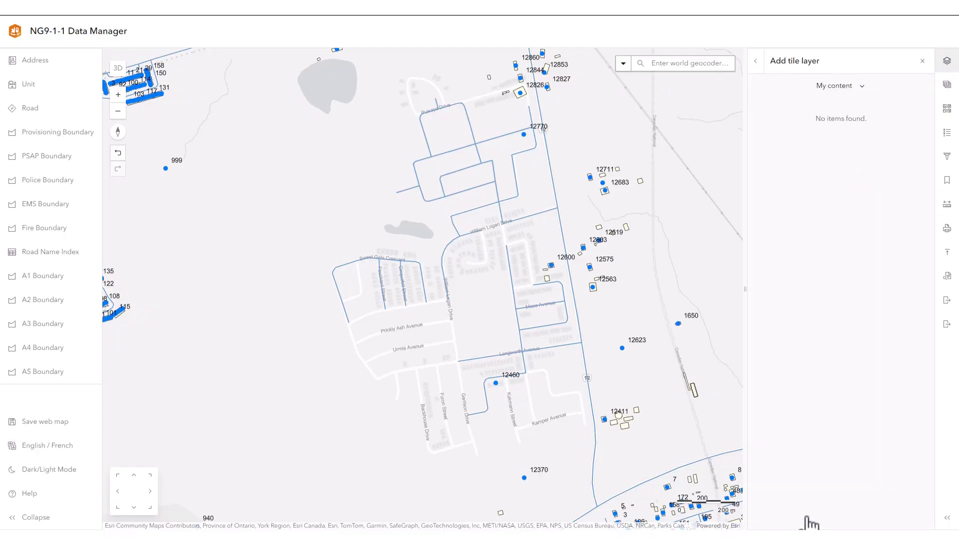
{"action": "left_click", "coordinate": [847, 87]}
{"action": "left_click", "coordinate": [849, 139]}
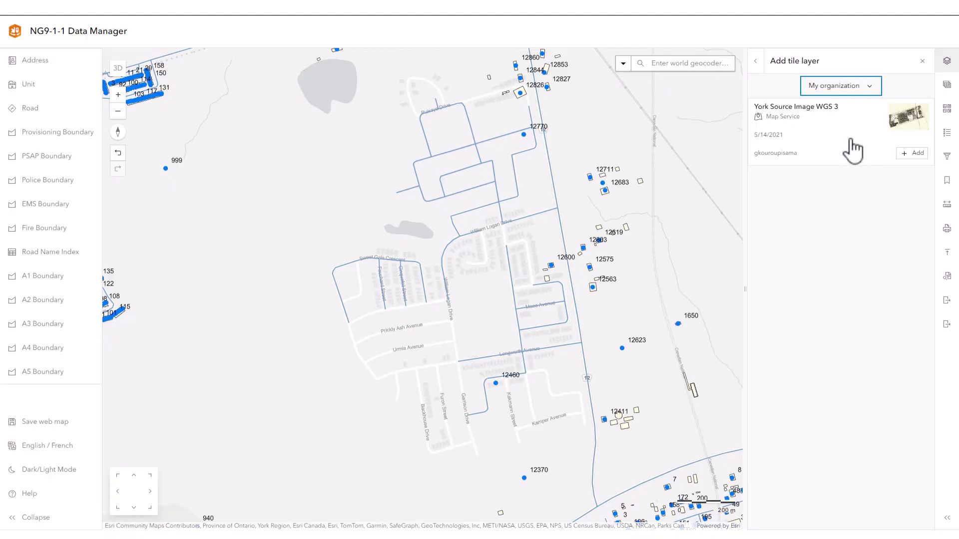
{"action": "left_click", "coordinate": [917, 154]}
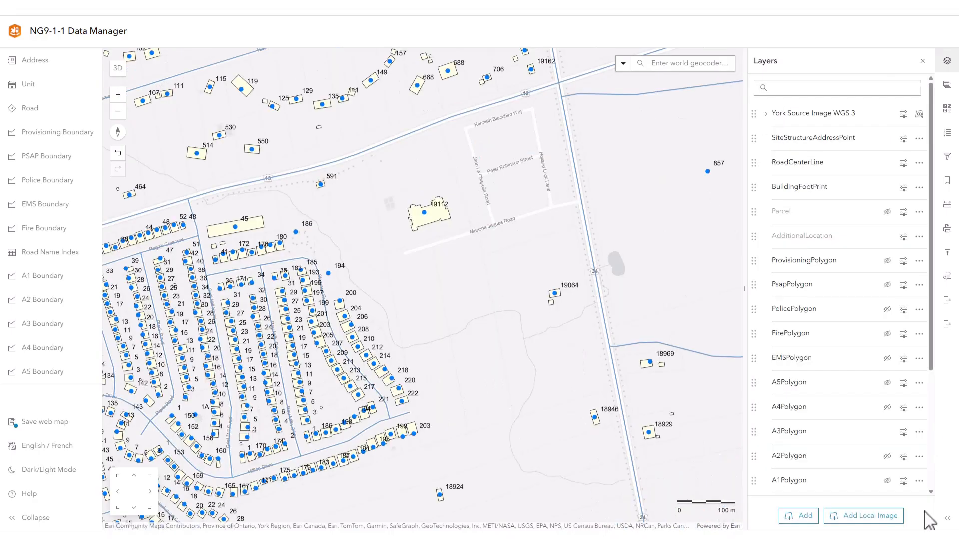
- Start adding a local image to the map using York Sample Image.png from the Subdivision folder
{"action": "left_click", "coordinate": [883, 517]}
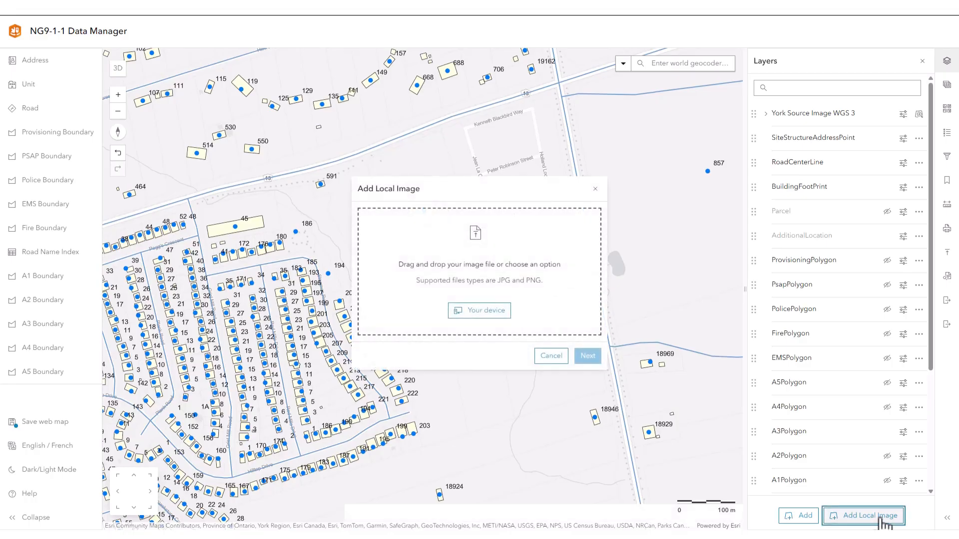
{"action": "left_click", "coordinate": [486, 312]}
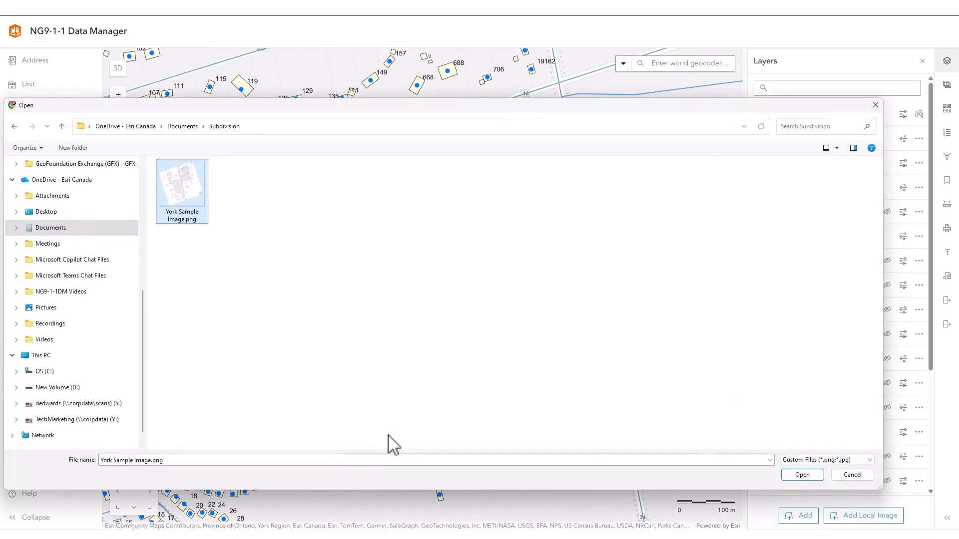
{"action": "left_click", "coordinate": [802, 475]}
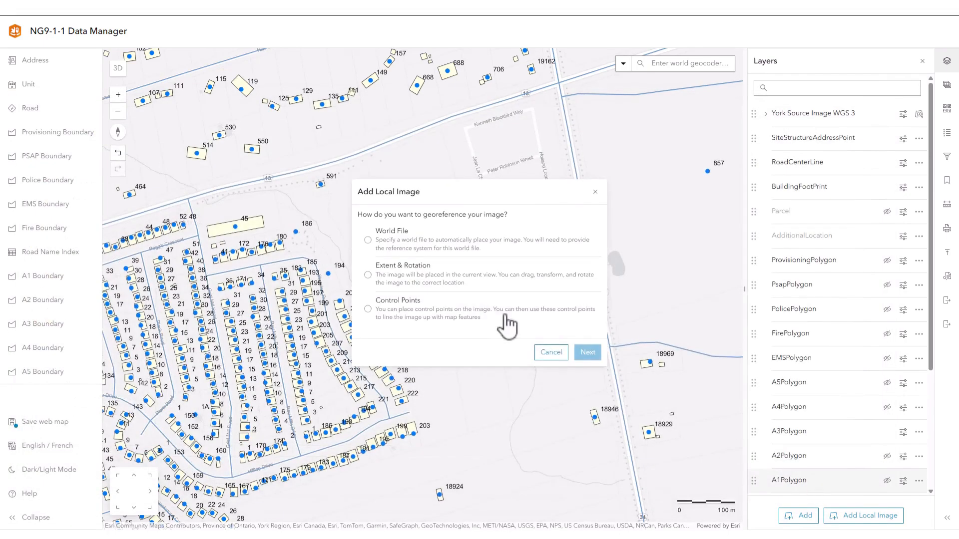
- Choose World File georeferencing for the image and supply York Sample Image.jpgw as its world file
{"action": "left_click", "coordinate": [369, 240]}
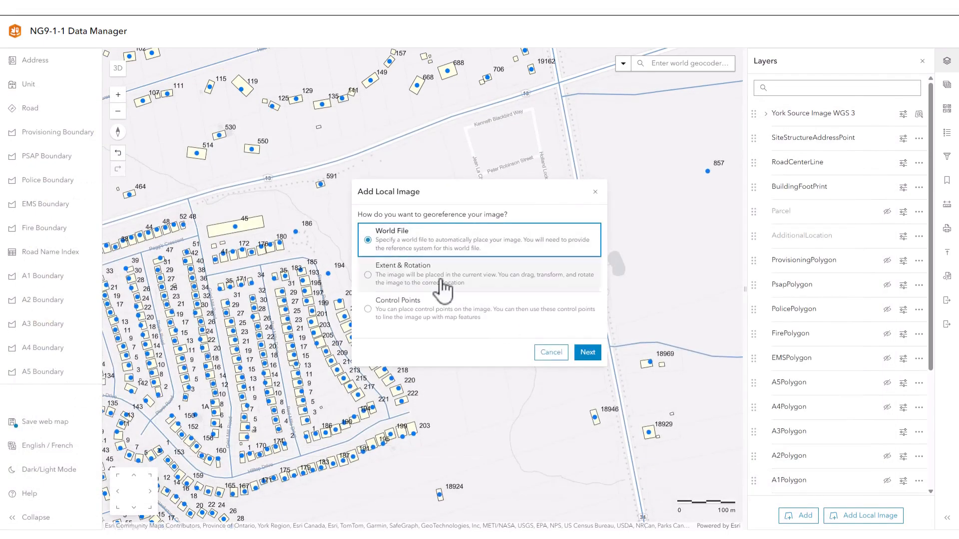
{"action": "left_click", "coordinate": [589, 356]}
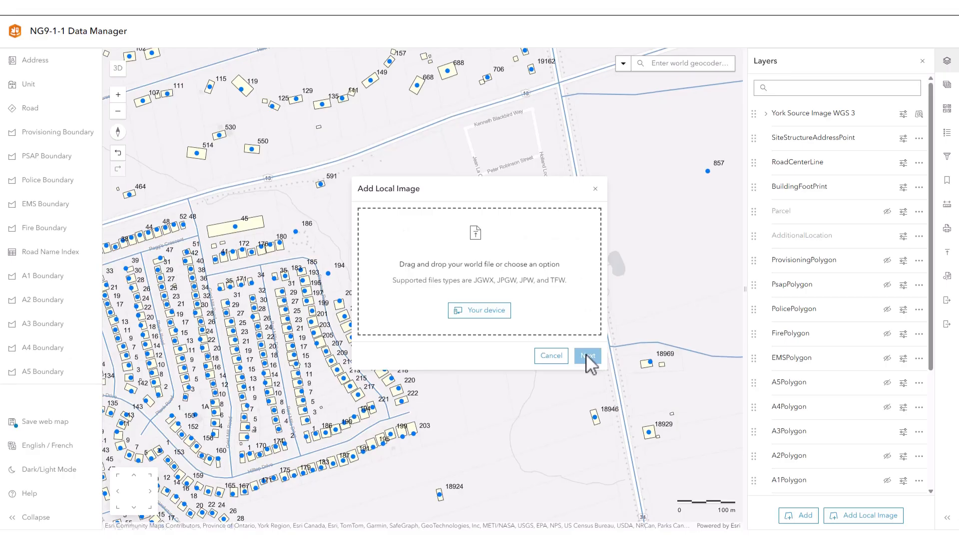
{"action": "left_click", "coordinate": [495, 311]}
{"action": "left_click", "coordinate": [181, 192]}
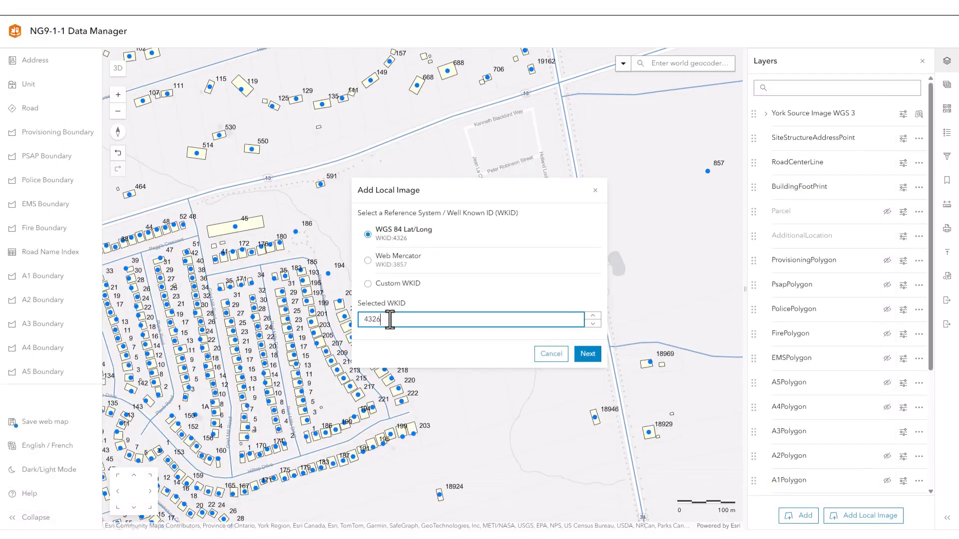
- Place the image with custom WKID 32617 and increase the transparency of the York Sample Image.png layer
{"action": "key", "text": "BackSpace"}
{"action": "key", "text": "BackSpace"}
{"action": "key", "text": "BackSpace"}
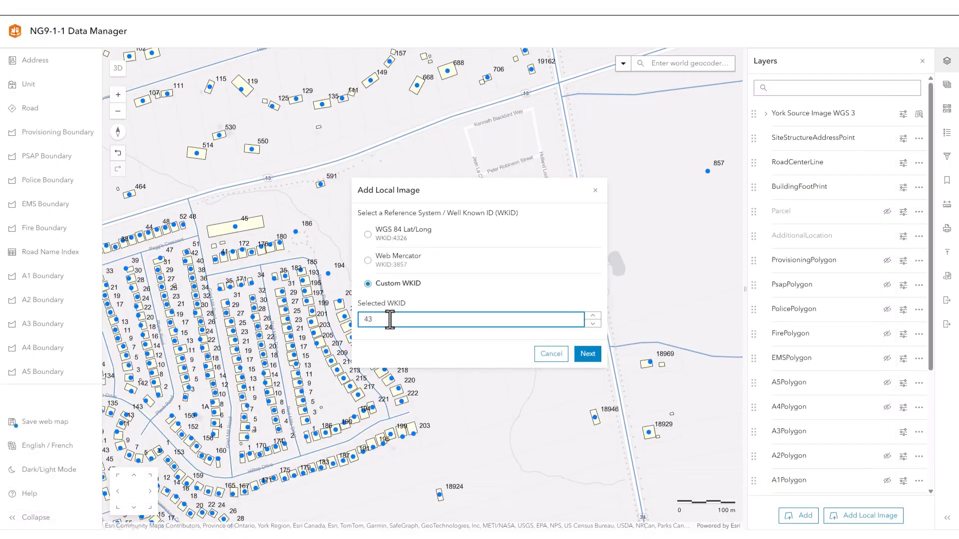
{"action": "key", "text": "BackSpace"}
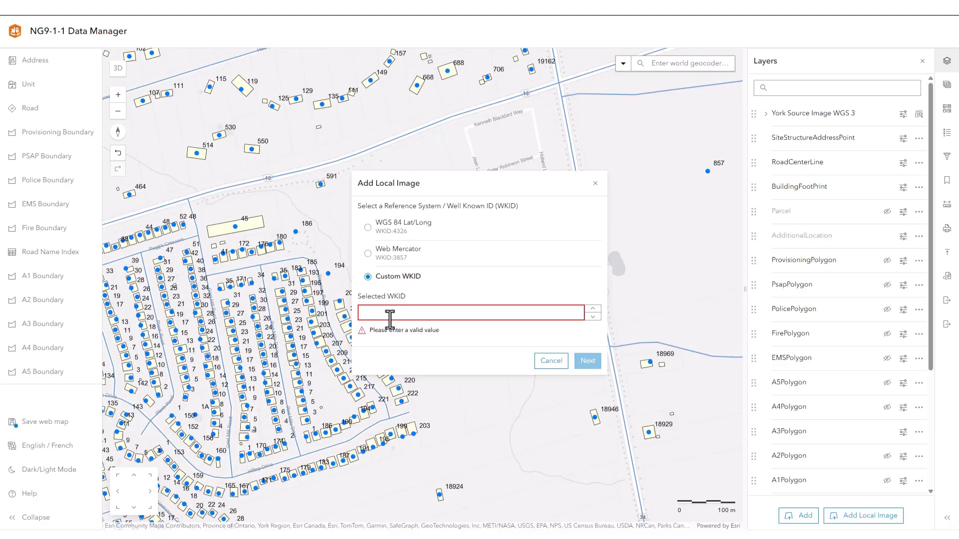
{"action": "type", "text": "32617"}
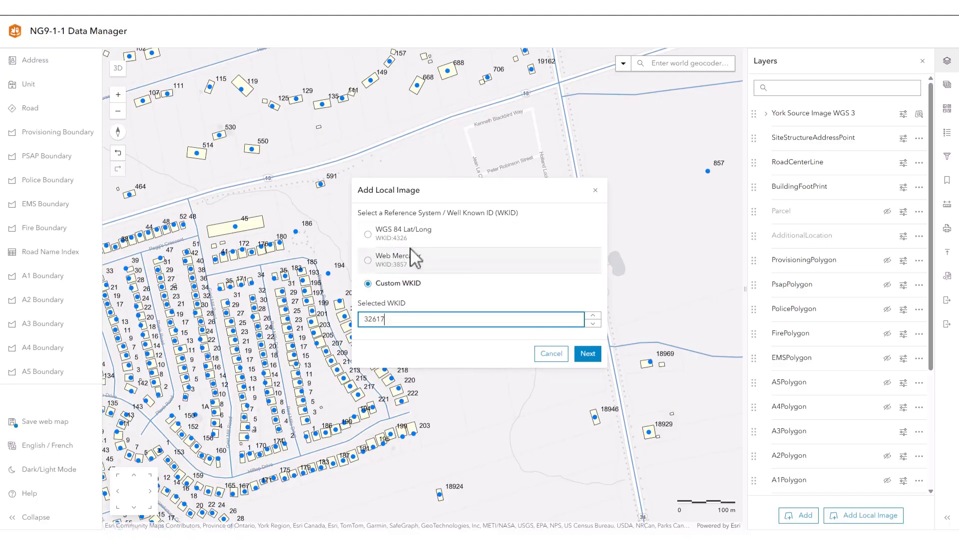
{"action": "left_click", "coordinate": [588, 356]}
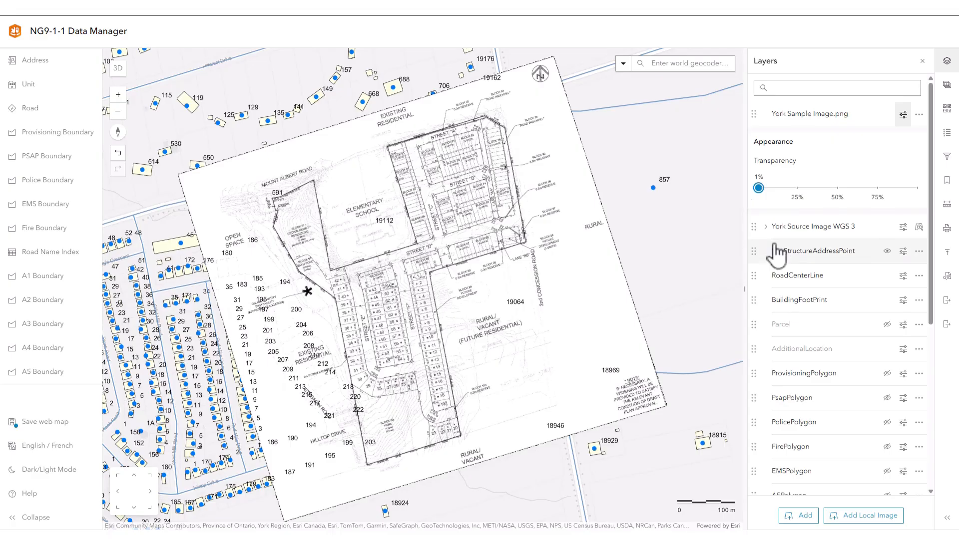
{"action": "left_click_drag", "start_coordinate": [760, 190], "coordinate": [867, 202]}
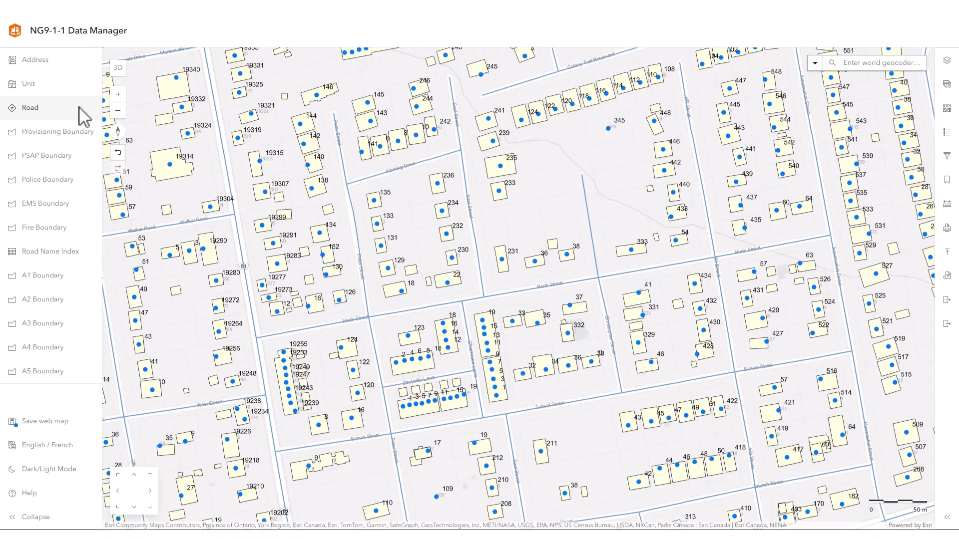
- Start adding road centrelines and enable snapping, including grid snapping, in the drawing settings
{"action": "left_click", "coordinate": [80, 107]}
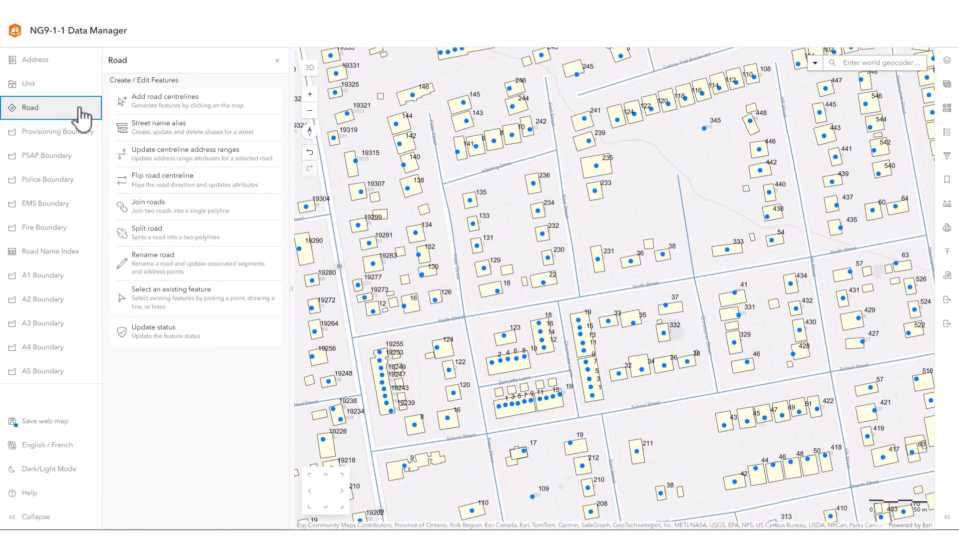
{"action": "left_click", "coordinate": [167, 100]}
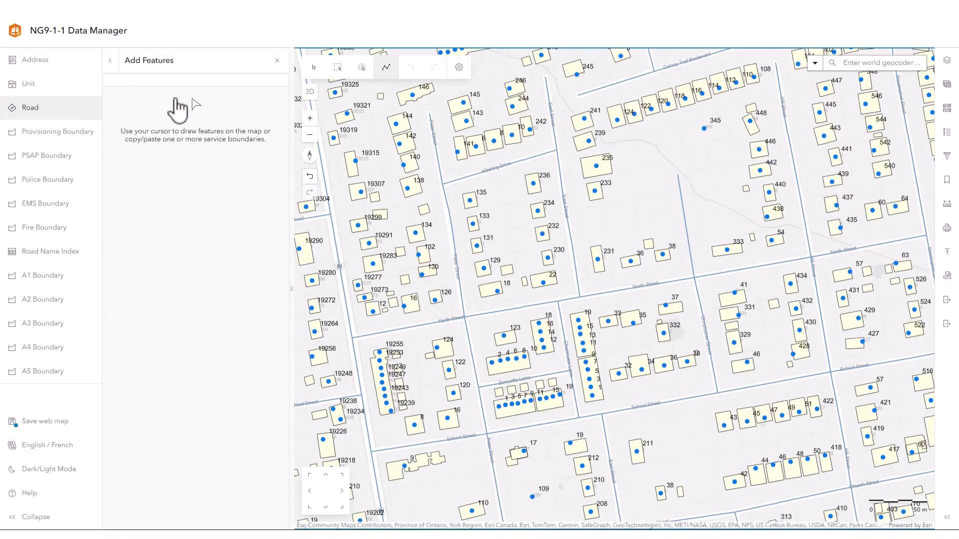
{"action": "left_click", "coordinate": [459, 68]}
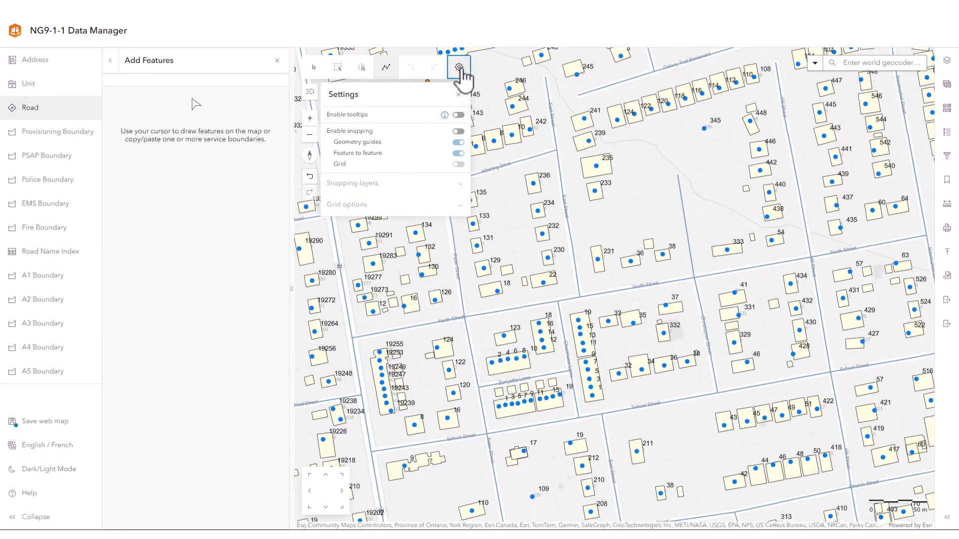
{"action": "left_click", "coordinate": [458, 132]}
{"action": "left_click", "coordinate": [451, 164]}
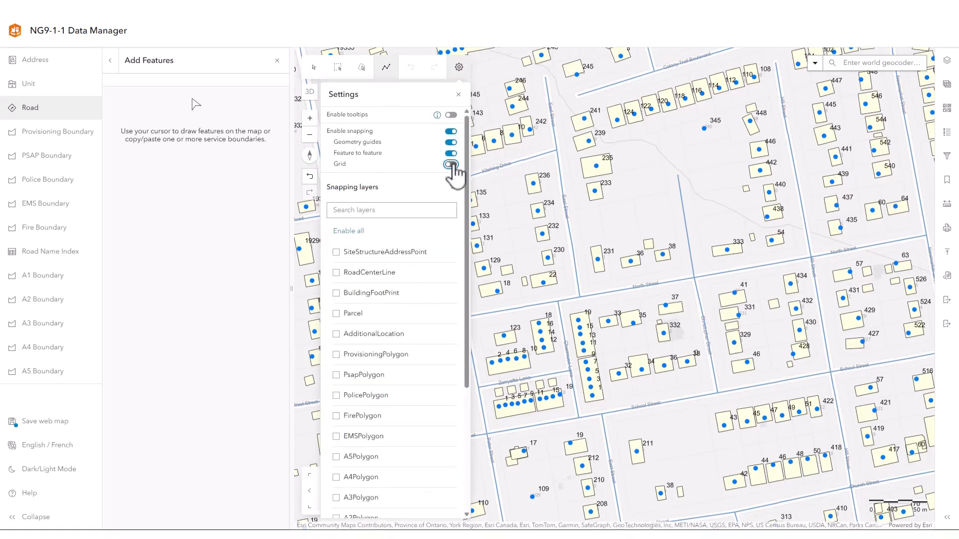
- Expand the grid options and move the snapping grid's origin to just south of North Street, above address 19
{"action": "scroll", "coordinate": [409, 300], "scroll_direction": "down", "scroll_amount": 4}
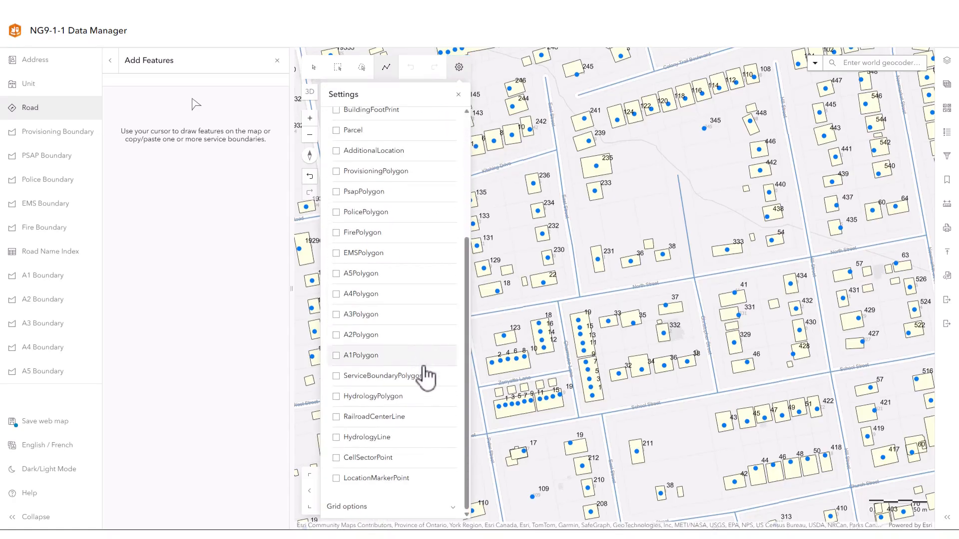
{"action": "left_click", "coordinate": [456, 514]}
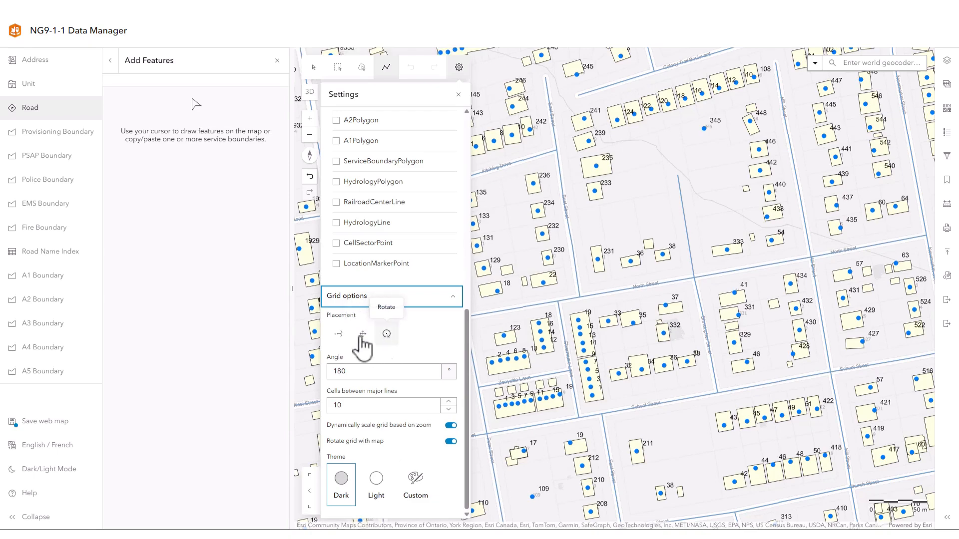
{"action": "left_click", "coordinate": [339, 335]}
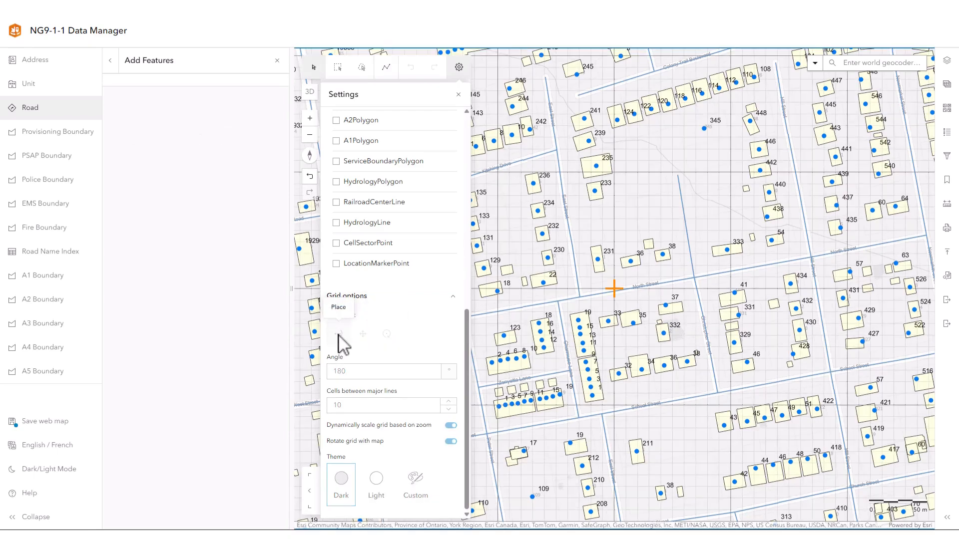
{"action": "key", "text": "Escape"}
{"action": "left_click", "coordinate": [365, 332]}
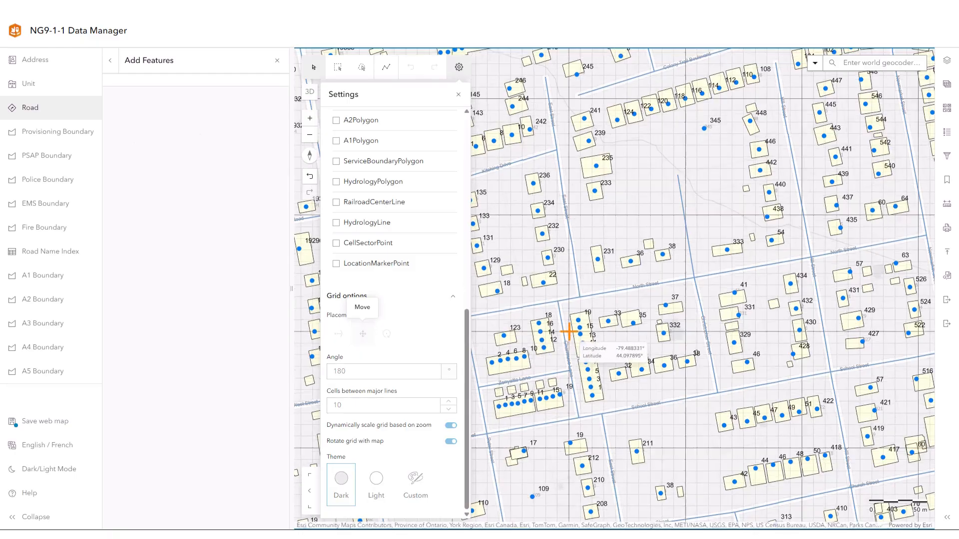
{"action": "left_click_drag", "start_coordinate": [586, 324], "coordinate": [597, 318]}
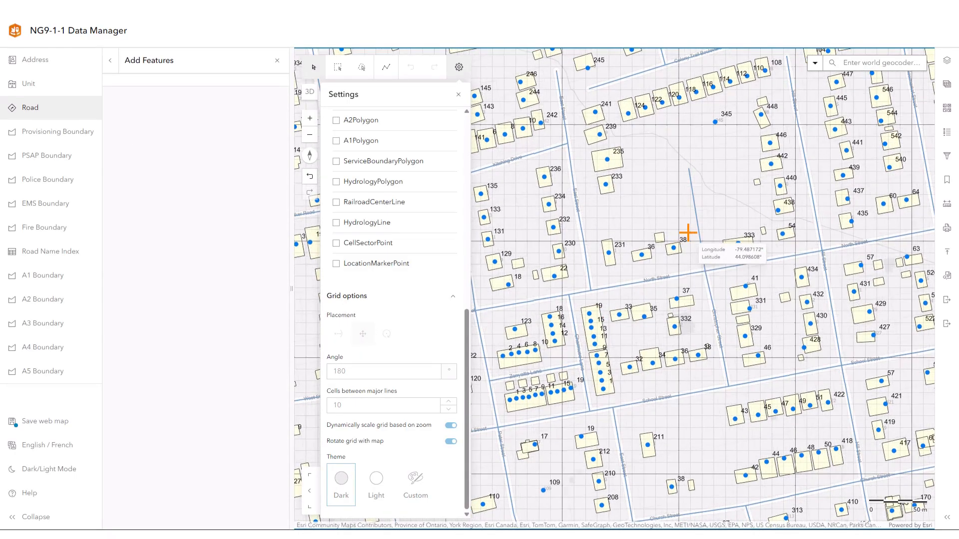
{"action": "left_click", "coordinate": [609, 300]}
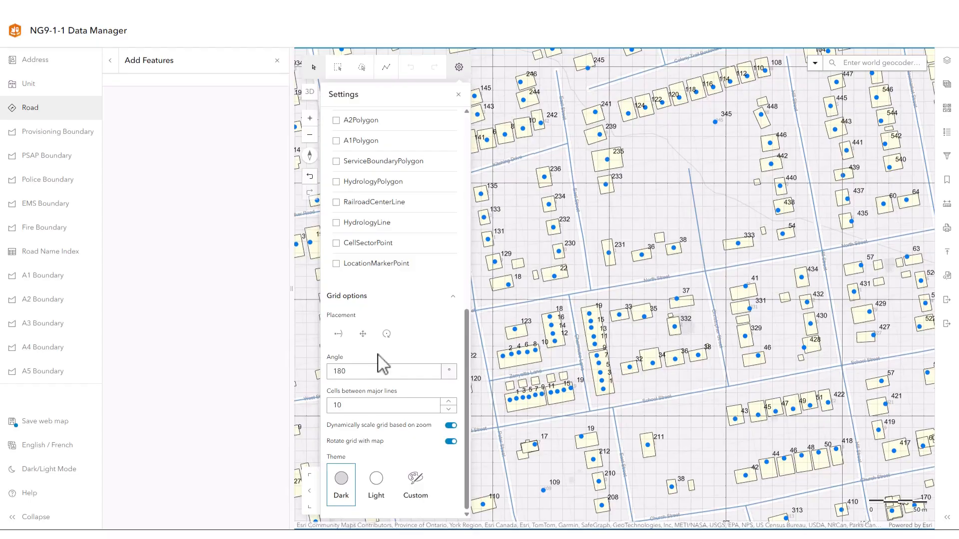
- Rotate the snapping grid to 309° and try the Light and Custom grid themes
{"action": "left_click", "coordinate": [387, 333]}
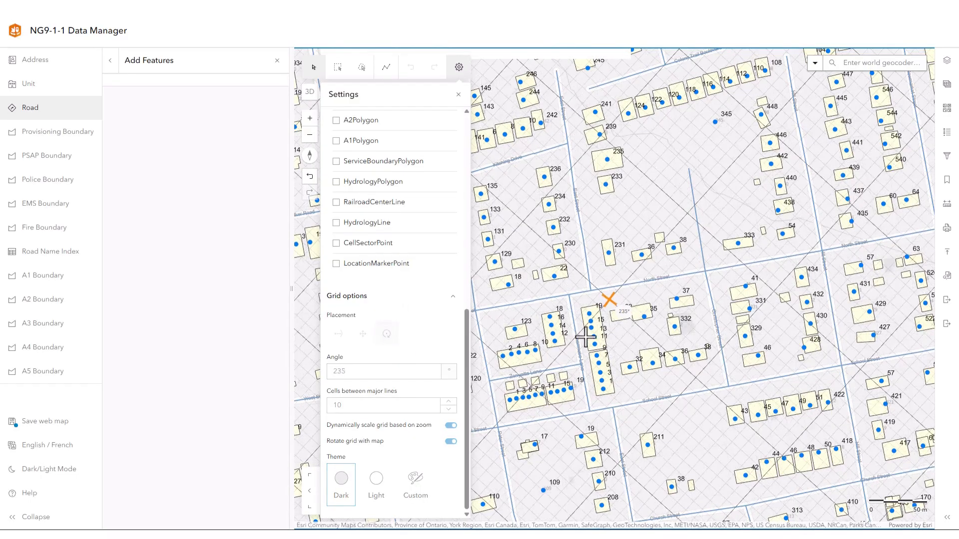
{"action": "left_click", "coordinate": [627, 329]}
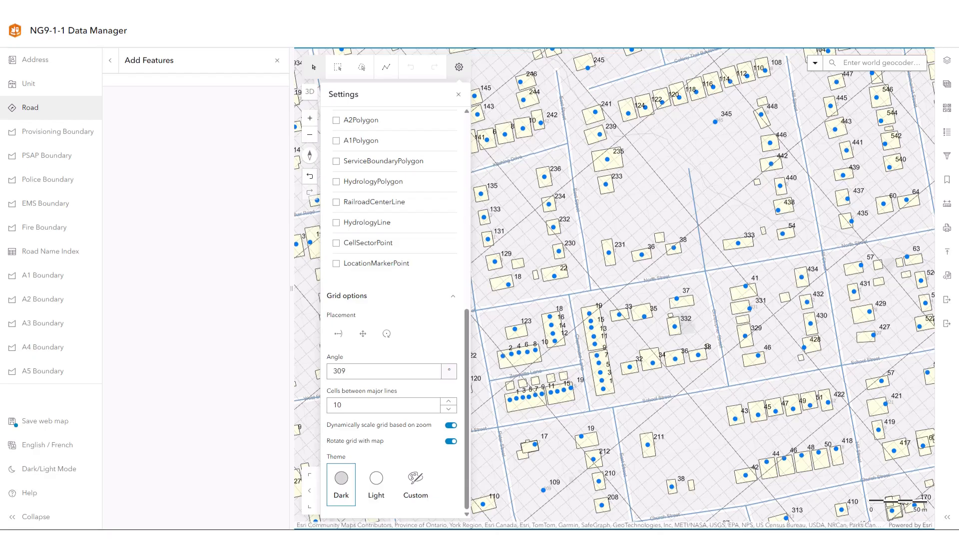
{"action": "left_click", "coordinate": [376, 485]}
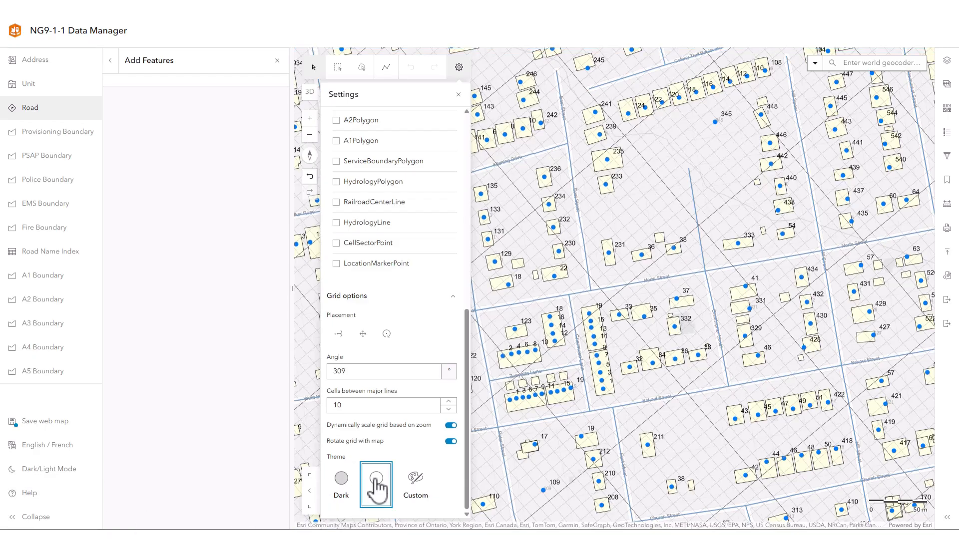
{"action": "left_click", "coordinate": [423, 485]}
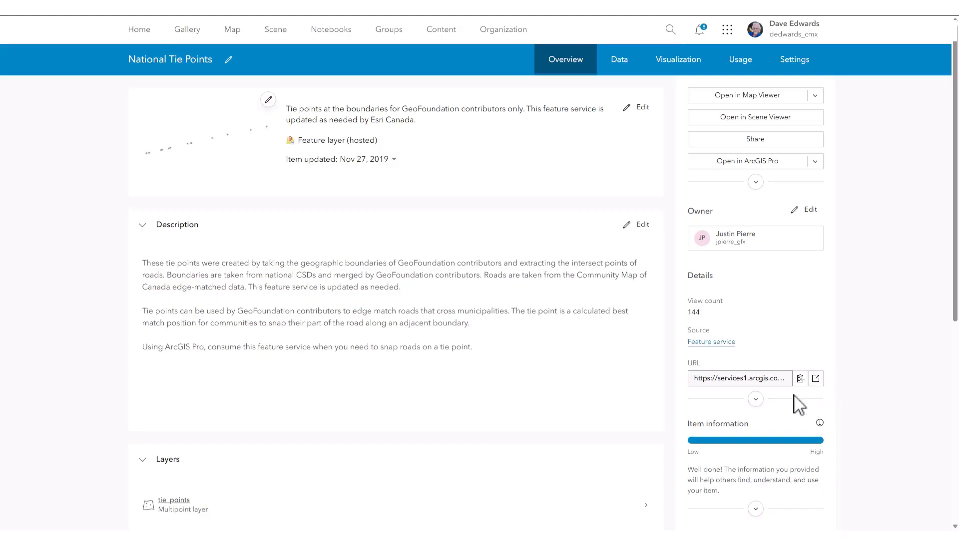
- Copy the National Tie Points feature service URL and add it as a new layer to the web map in Map Viewer
{"action": "left_click", "coordinate": [801, 379]}
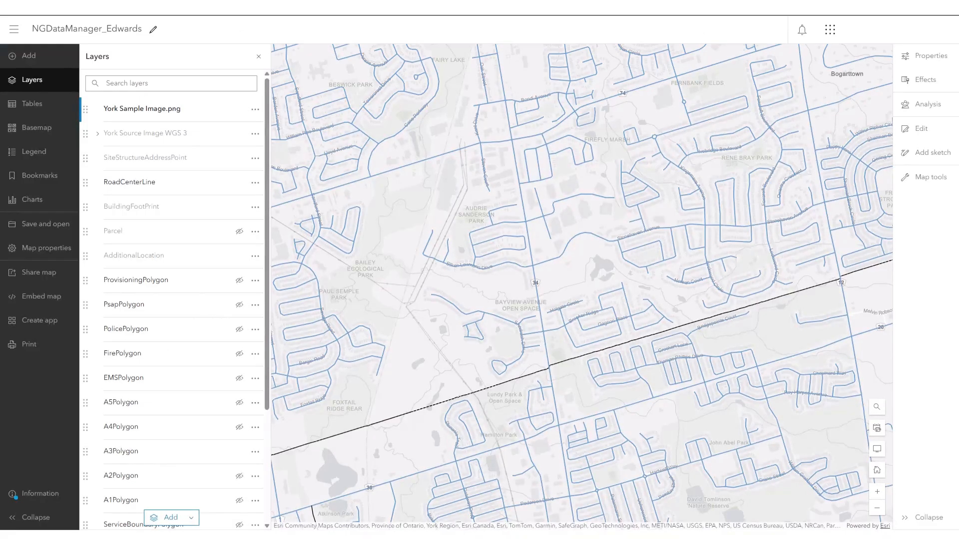
{"action": "left_click", "coordinate": [192, 519]}
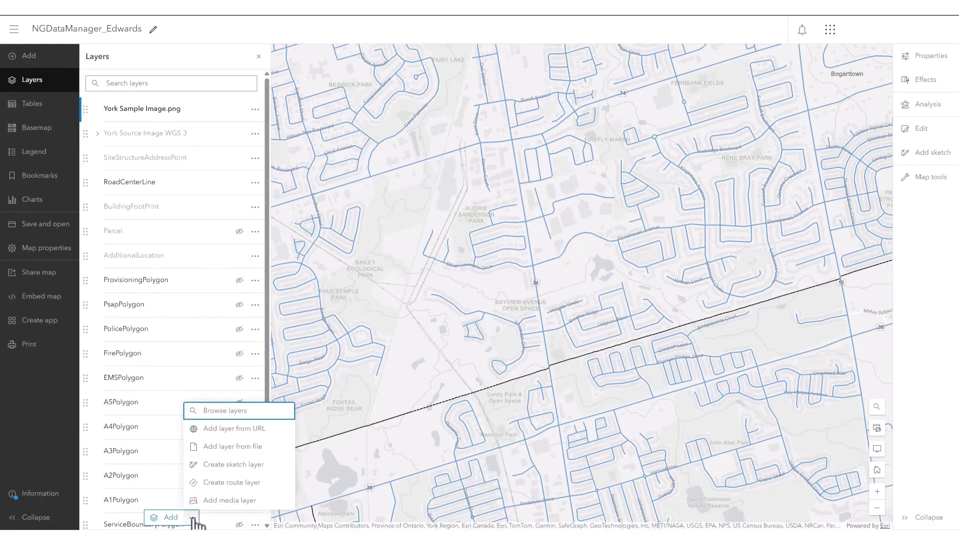
{"action": "left_click", "coordinate": [225, 430]}
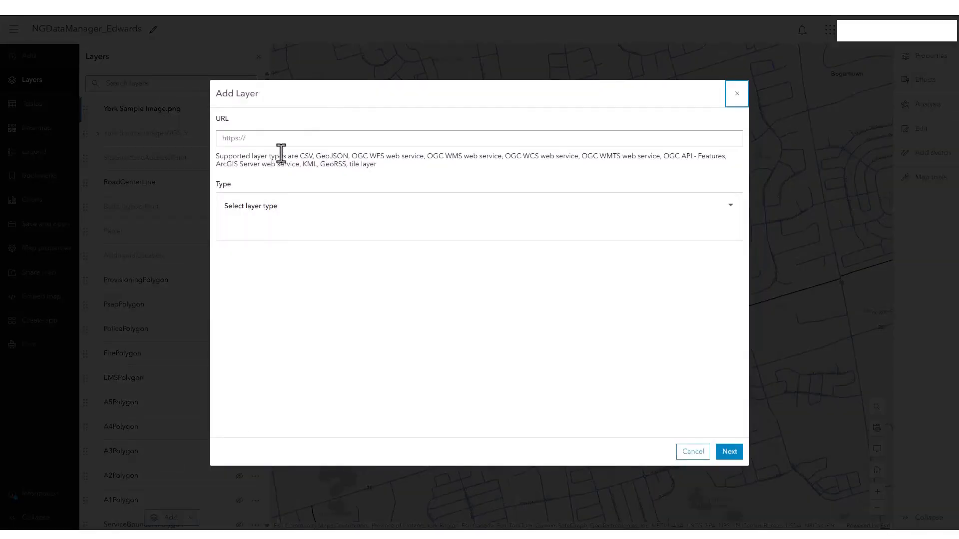
{"action": "left_click", "coordinate": [277, 137]}
{"action": "key", "text": "ctrl+v"}
{"action": "key", "text": "Return"}
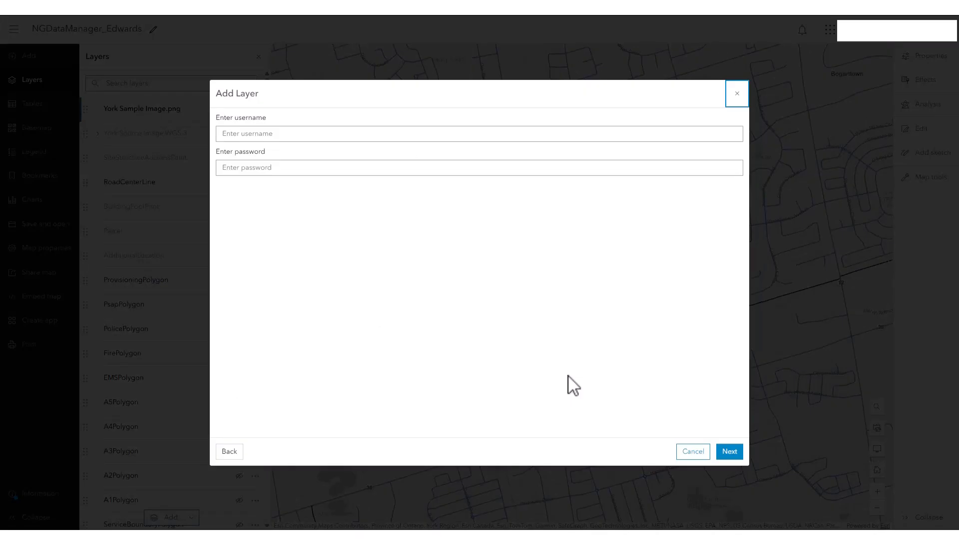
{"action": "left_click", "coordinate": [730, 451]}
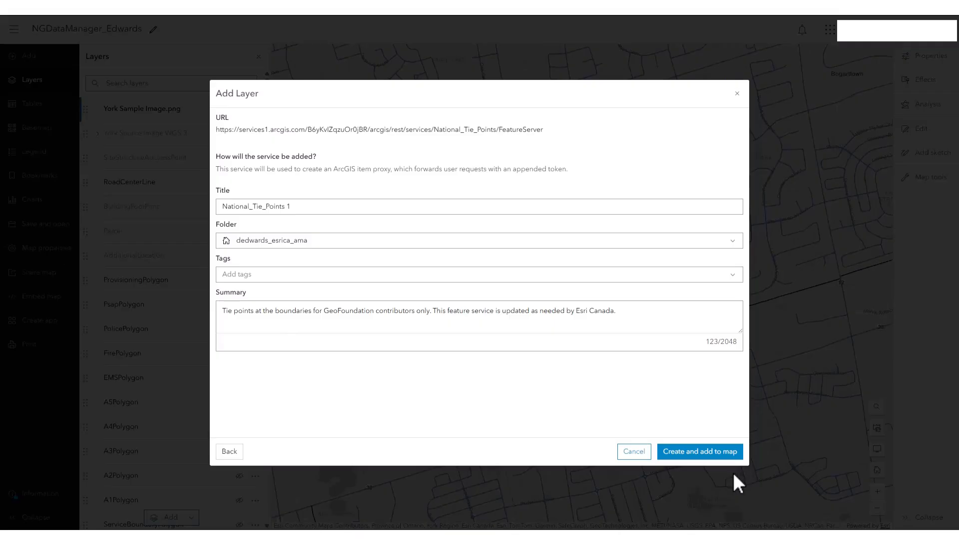
{"action": "left_click", "coordinate": [712, 455]}
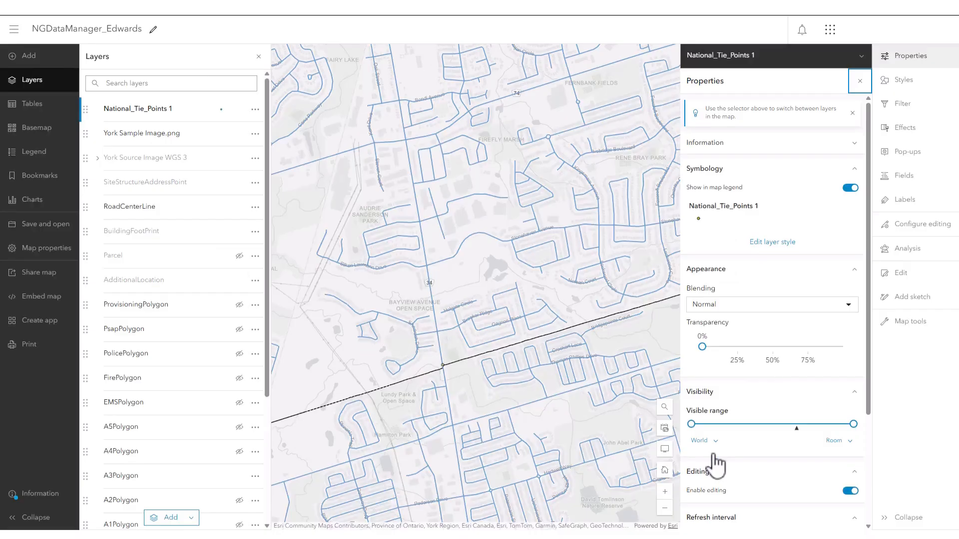